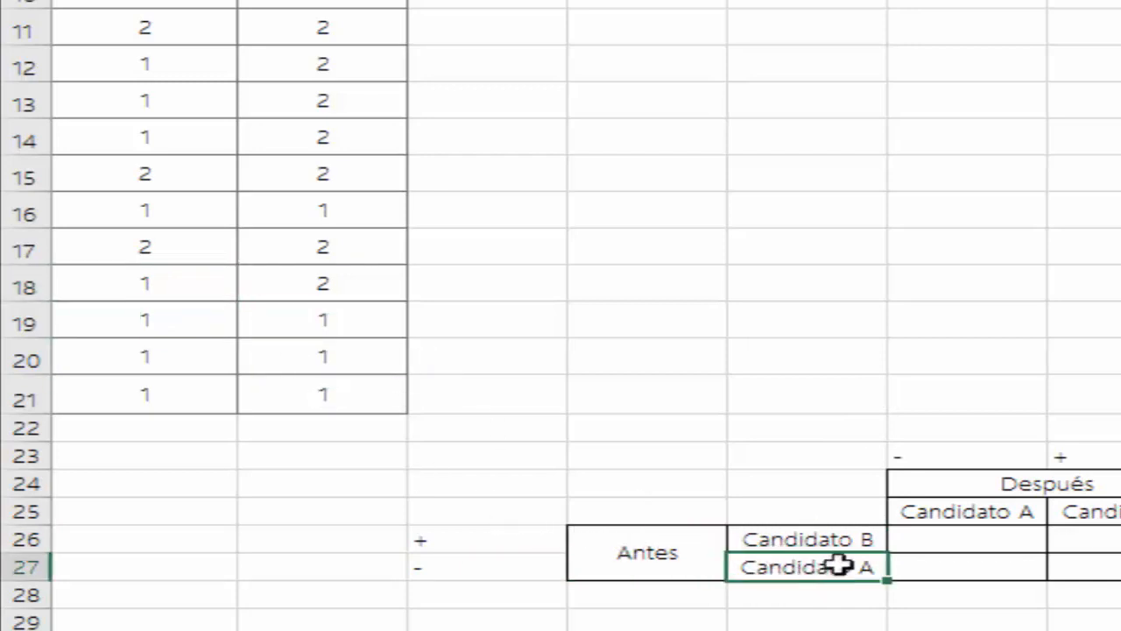
Examine the candidate headings and the plus and minus signs of the Antes/Después contingency table.
click(960, 514)
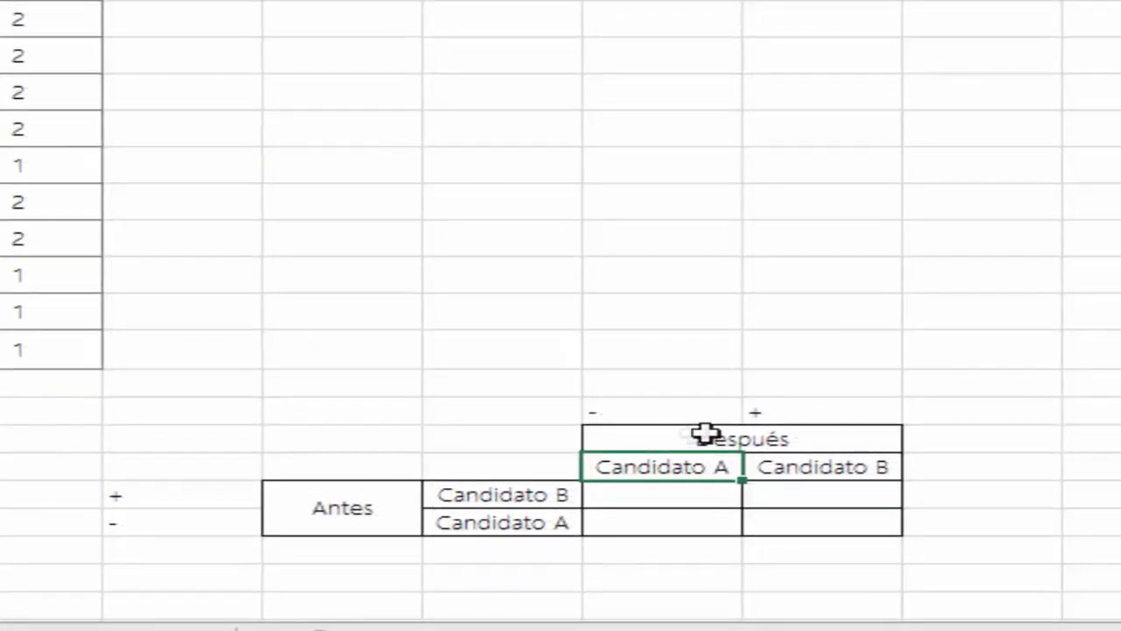
mouse_move(705, 434)
mouse_down()
mouse_move(818, 499)
mouse_move(825, 524)
mouse_up()
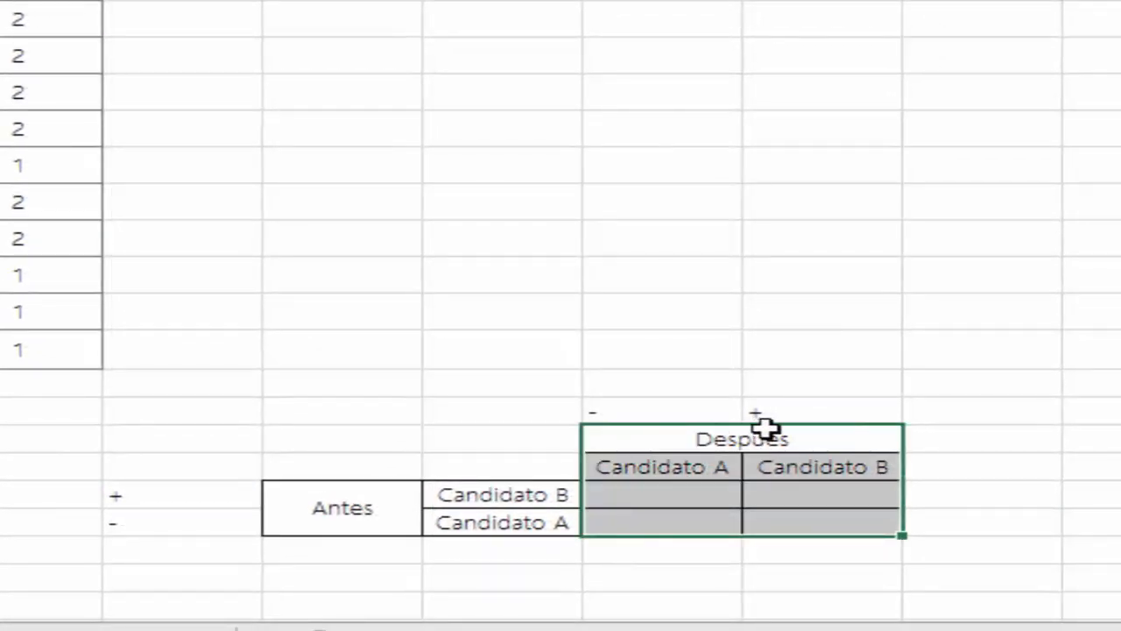
drag(759, 426, 801, 465)
click(696, 467)
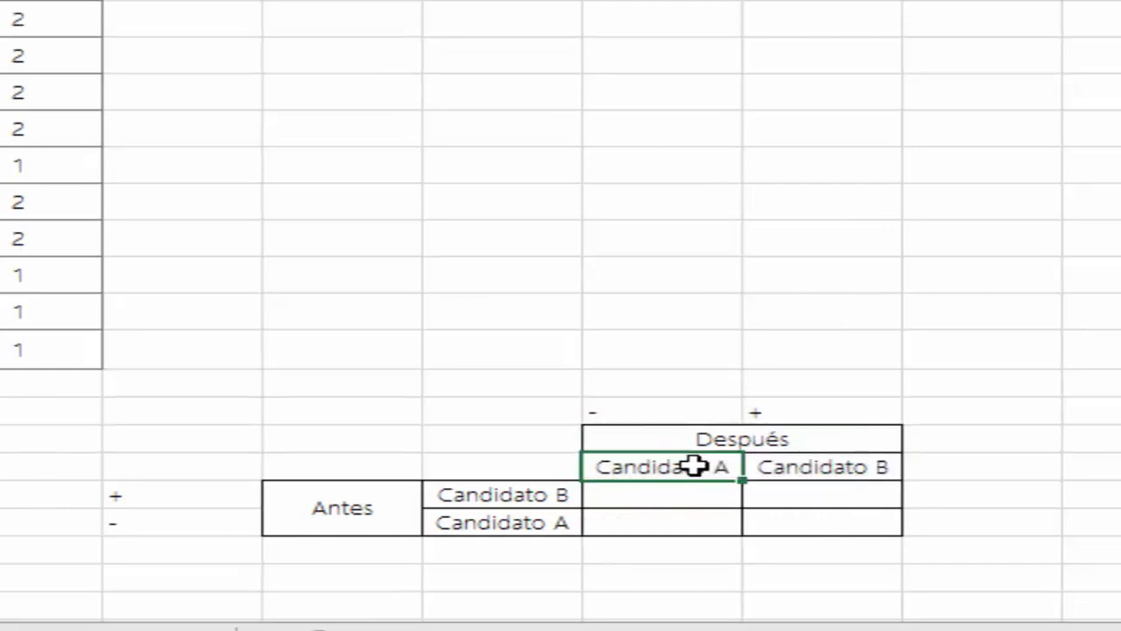
click(659, 410)
click(712, 468)
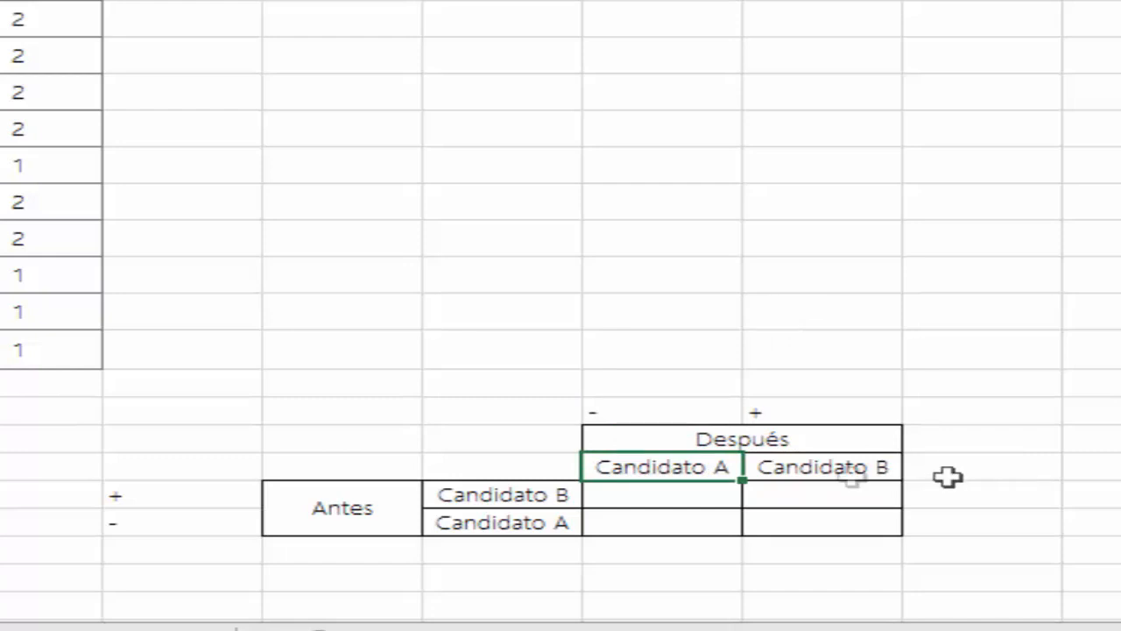
click(1120, 474)
click(688, 471)
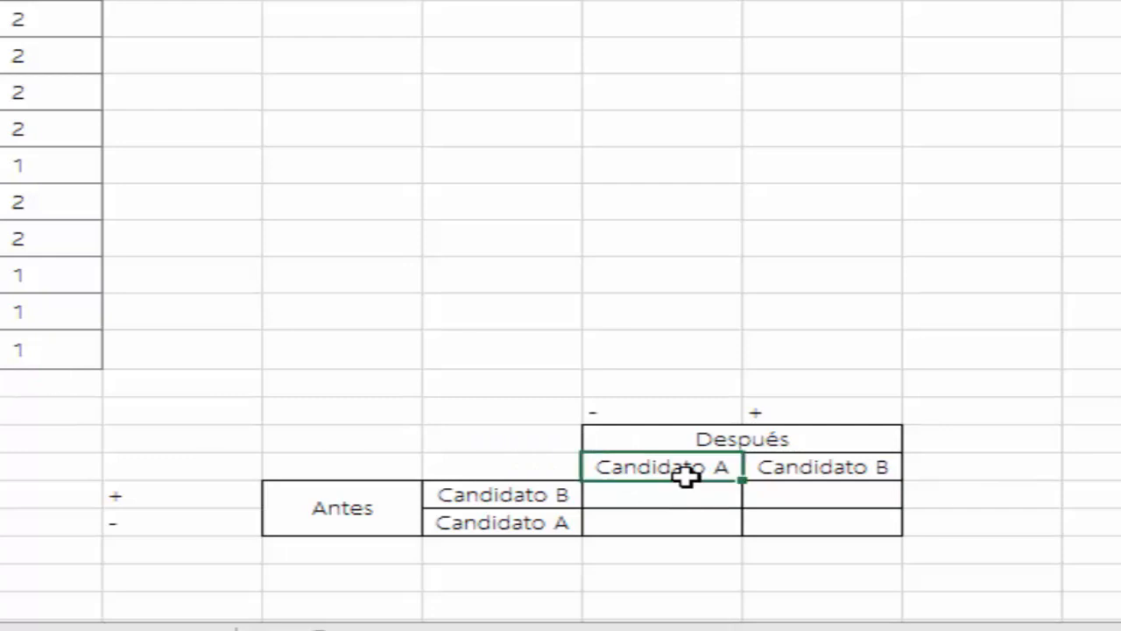
click(791, 470)
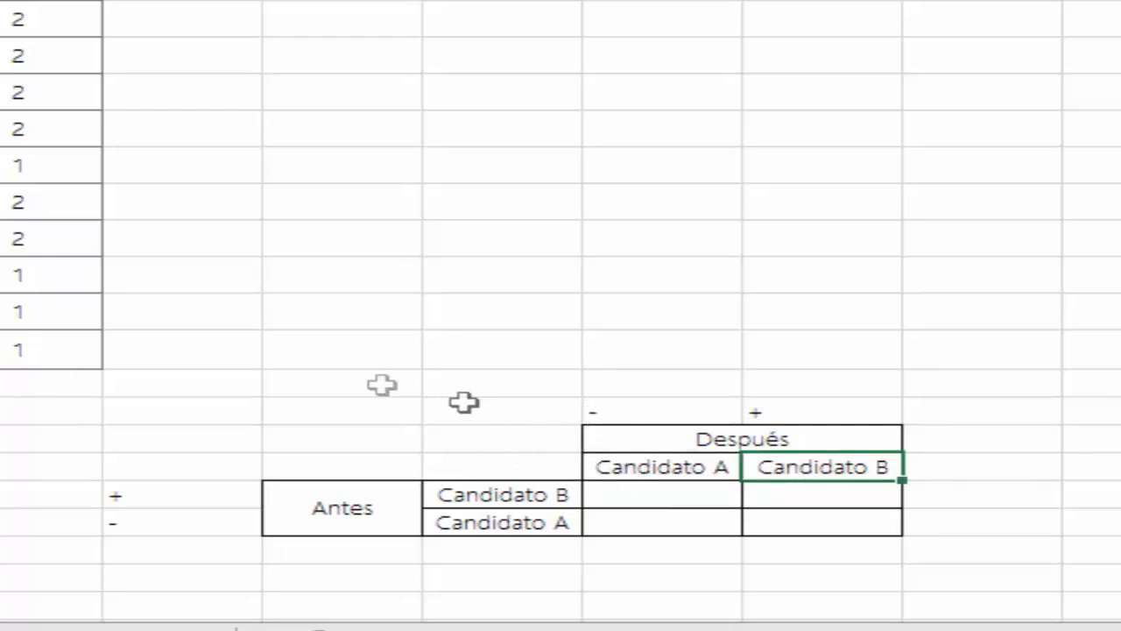
Enter 0 in the contingency table cell for Candidato B before and Candidato A after.
click(0, 201)
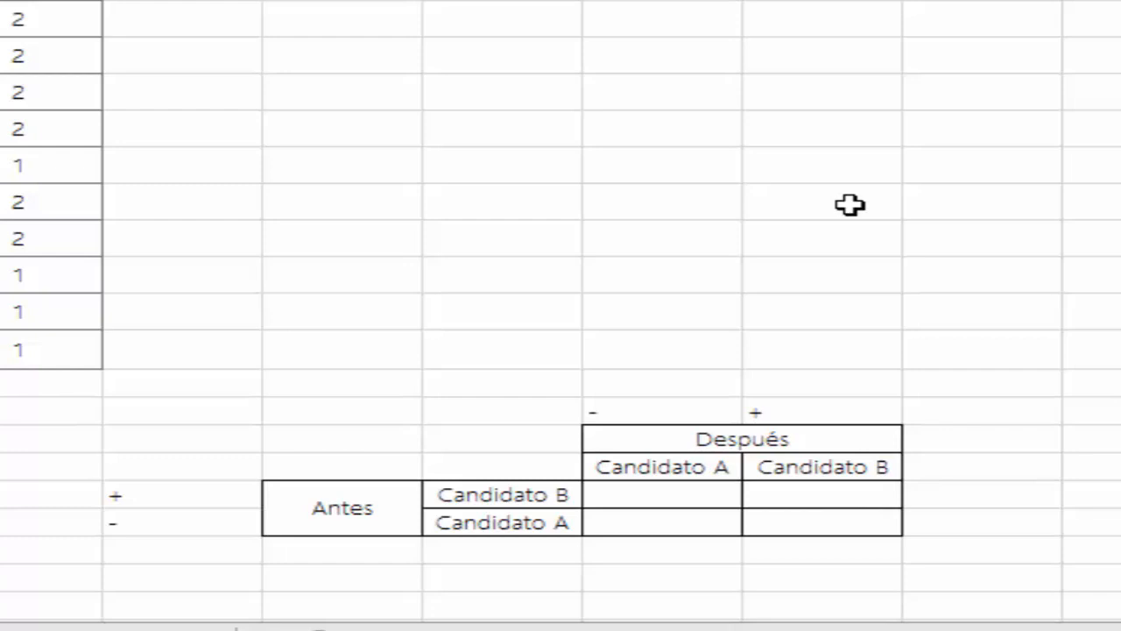
click(680, 487)
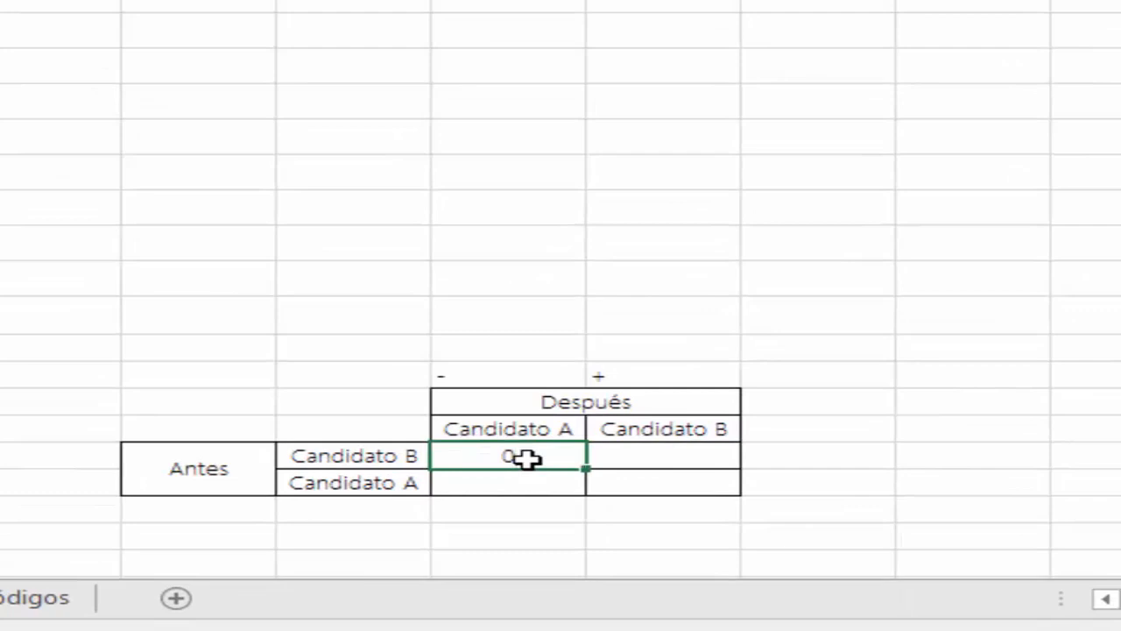
key(Return)
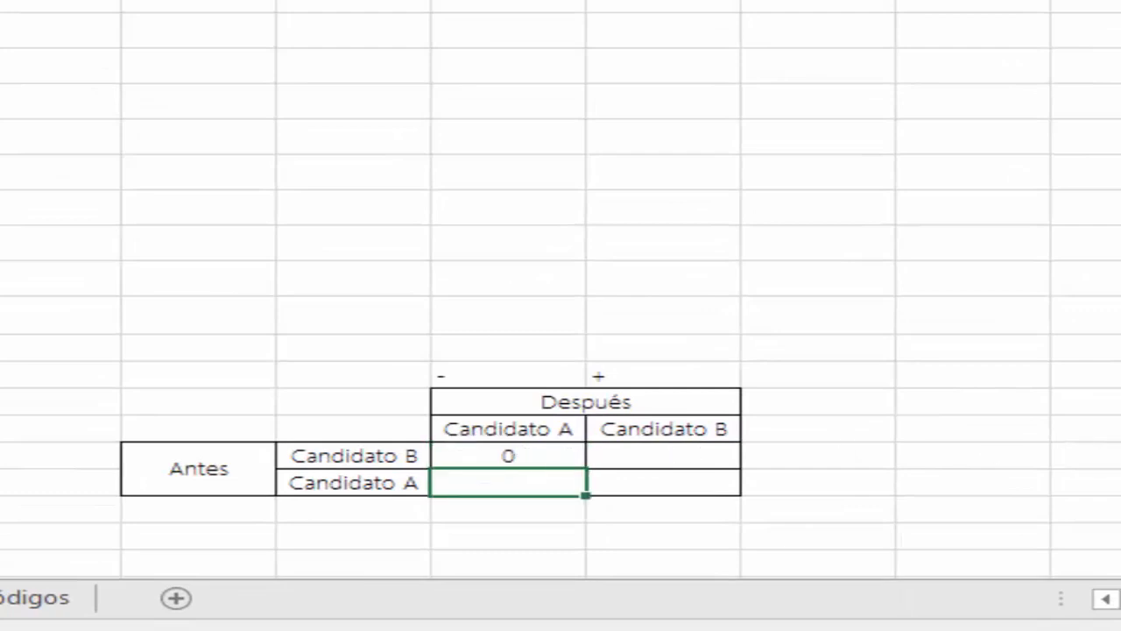
Count the data rows coded 2 in both Antes and Después, and enter 3 in the Candidato B–Candidato B cell.
click(676, 445)
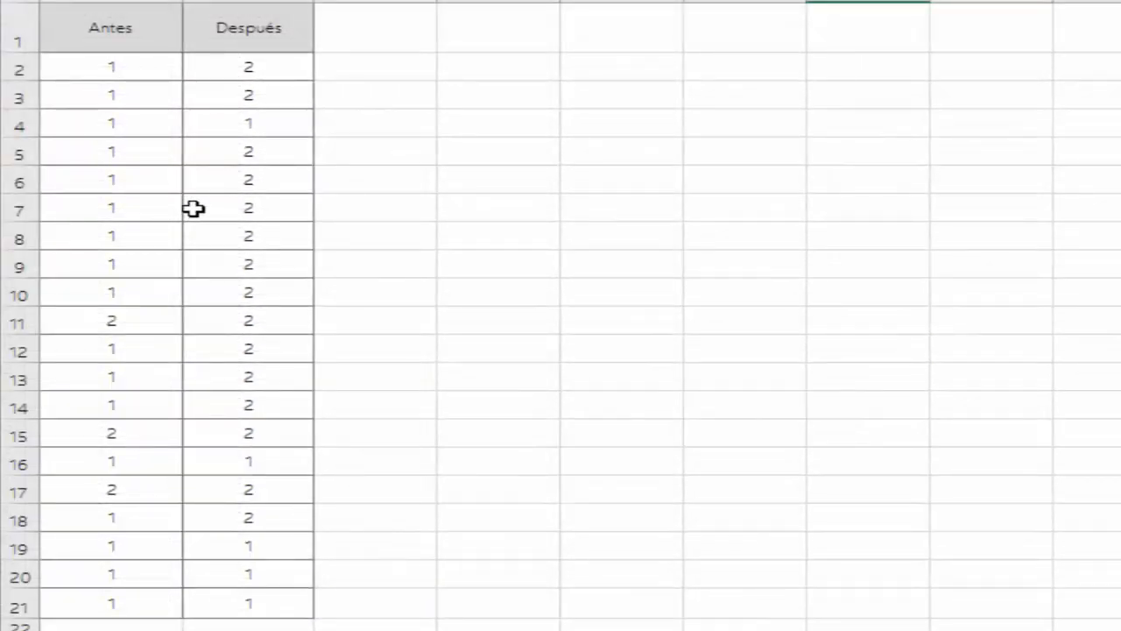
click(117, 319)
drag(277, 322, 278, 322)
drag(157, 433, 276, 433)
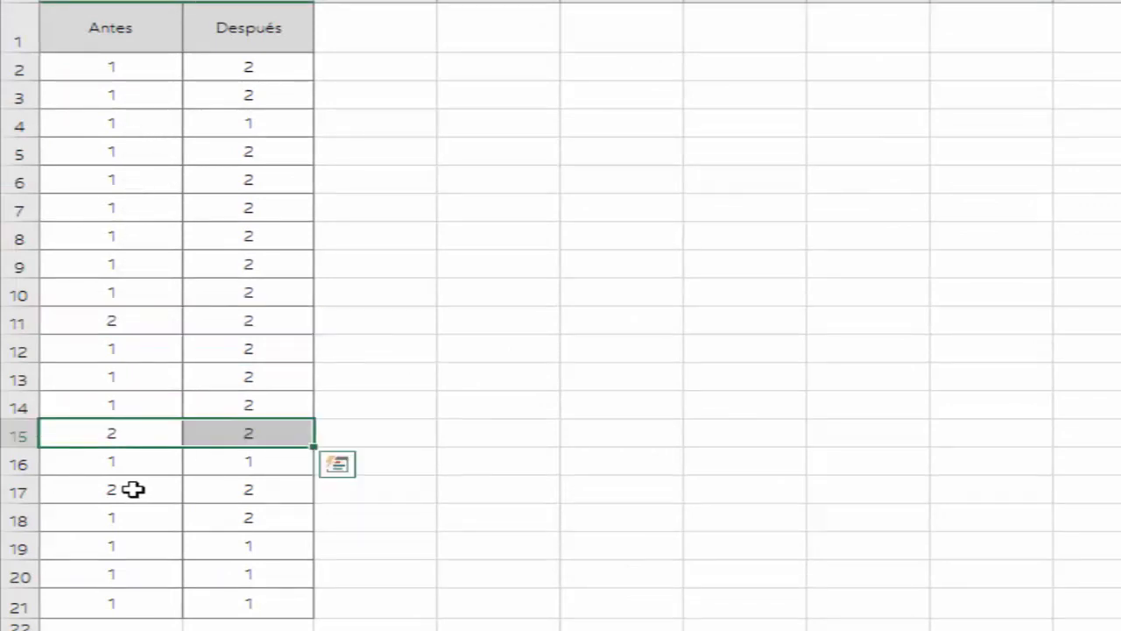
drag(131, 488, 300, 489)
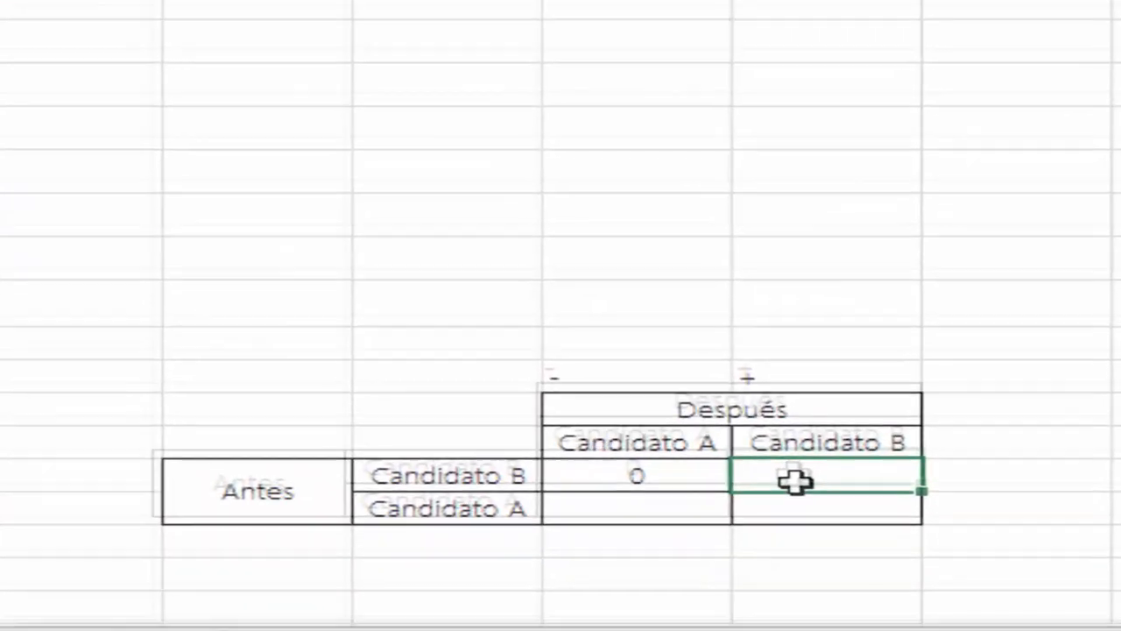
text(3)
key(Return)
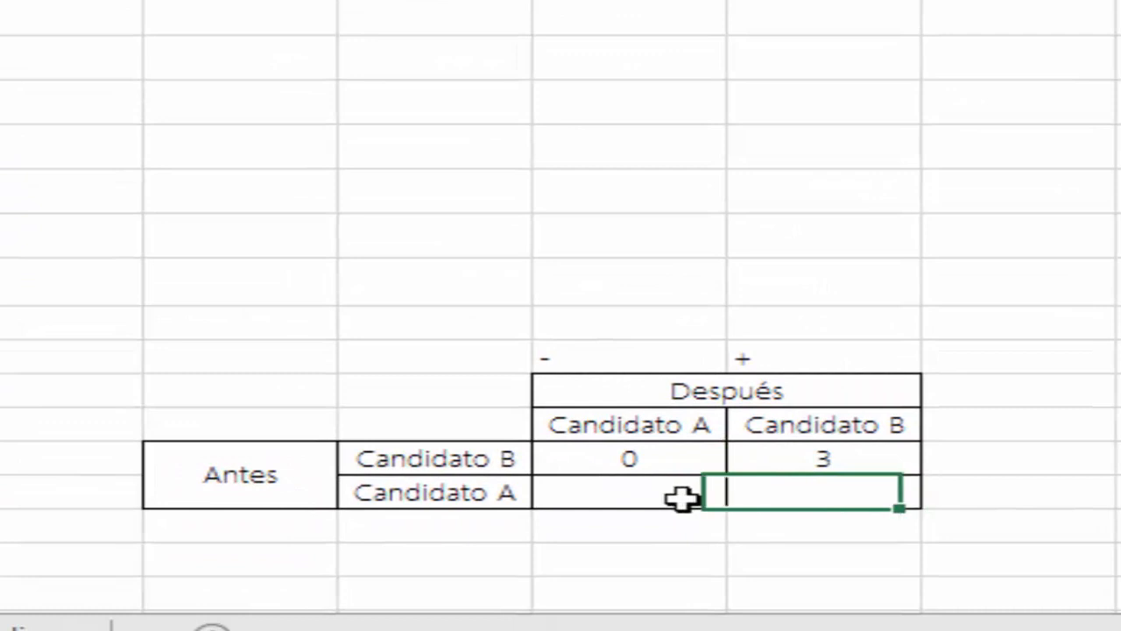
Count the data rows coded 1 in both Antes and Después, and enter 5 in the Candidato A–Candidato A cell.
click(682, 497)
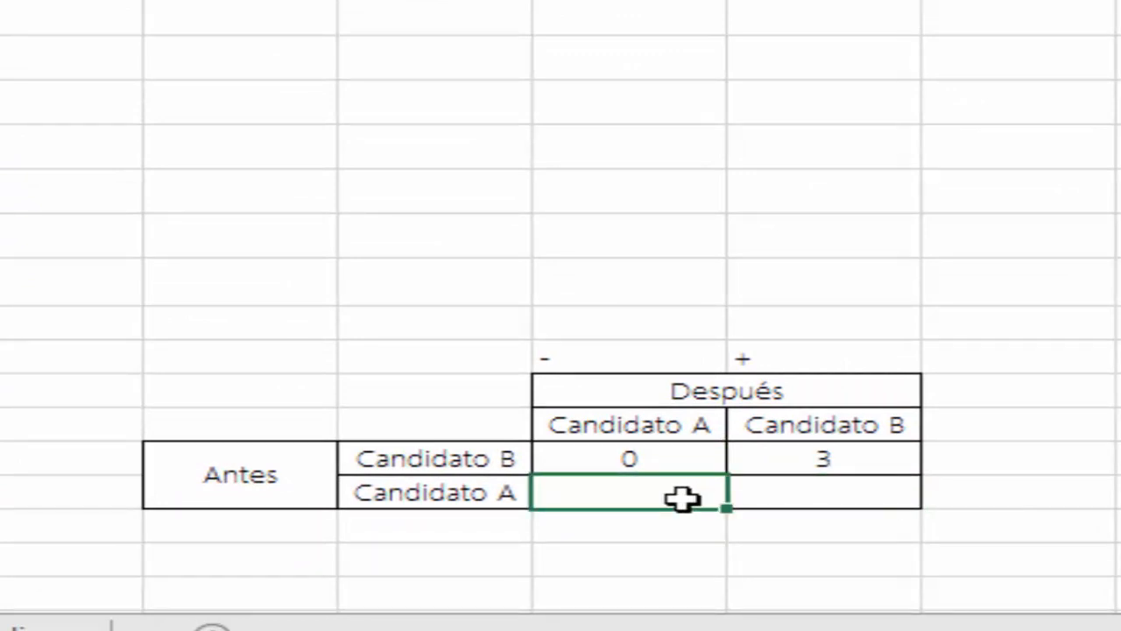
click(490, 495)
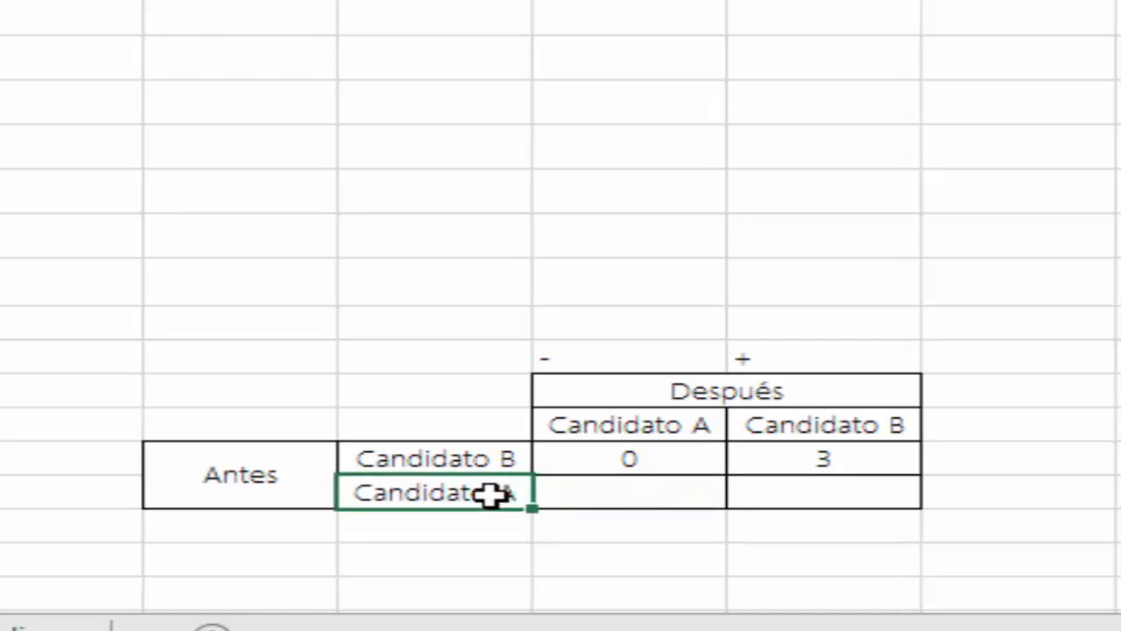
click(584, 494)
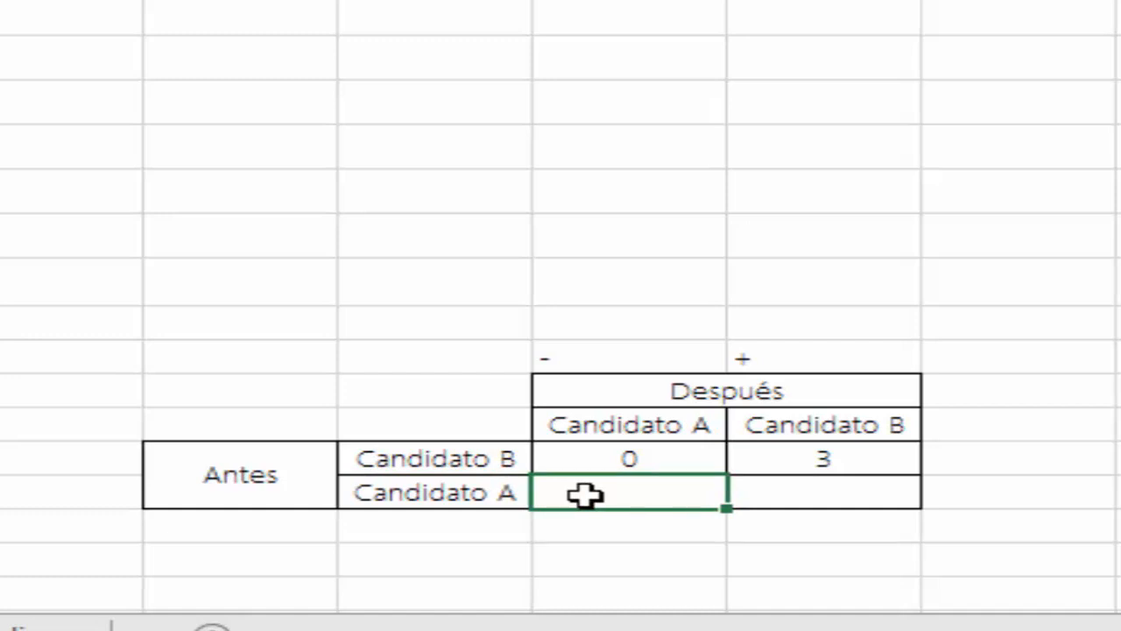
click(107, 120)
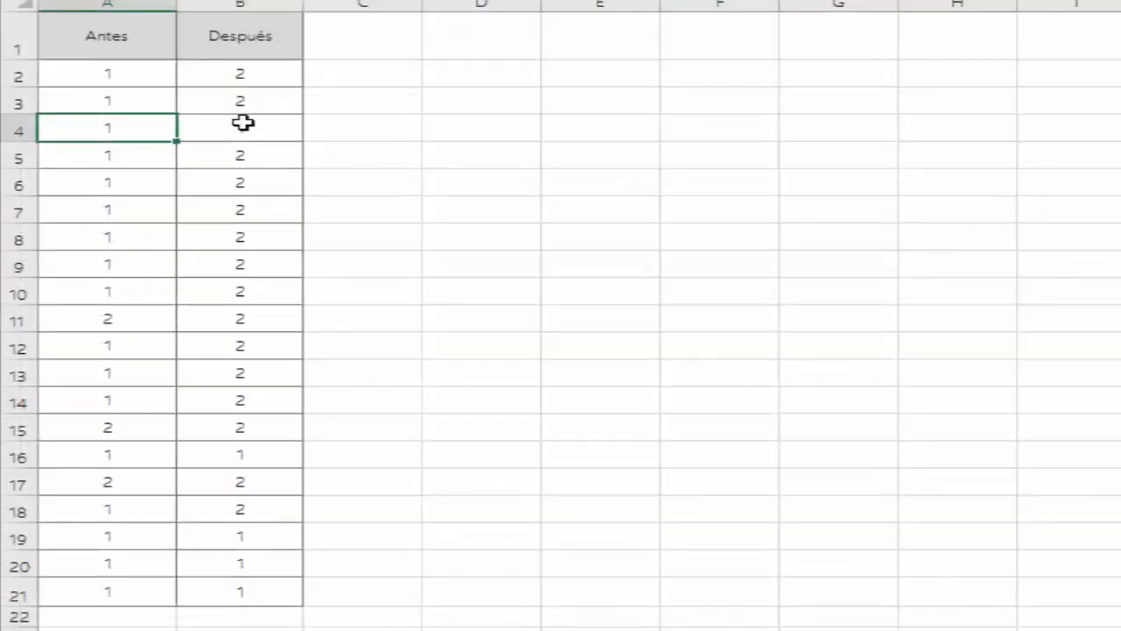
drag(107, 120, 244, 123)
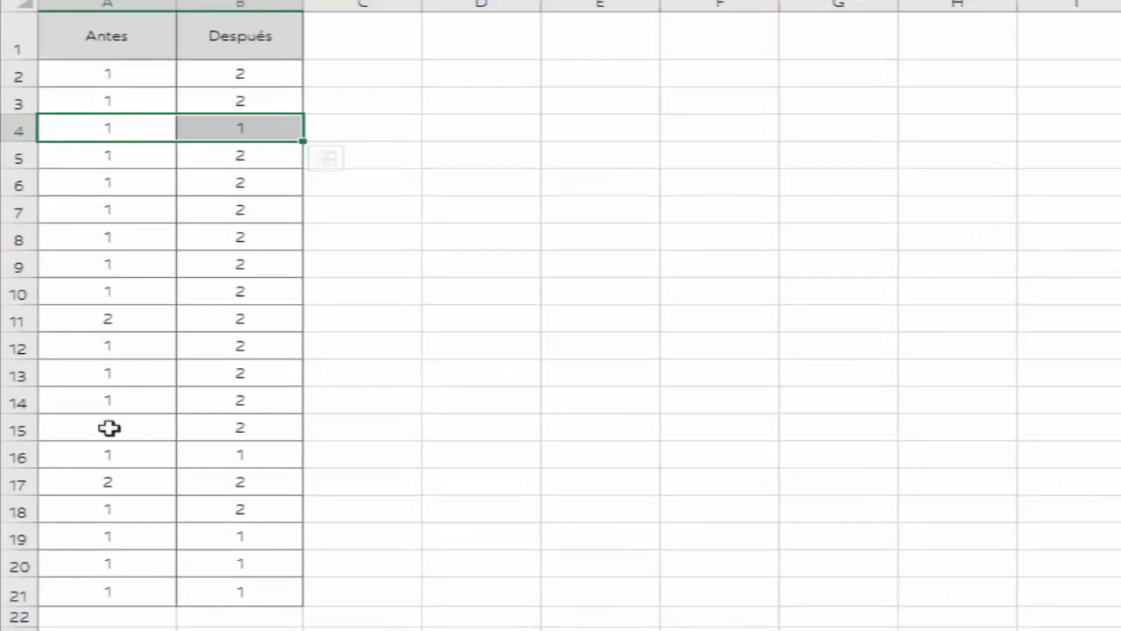
drag(110, 445, 218, 446)
drag(122, 530, 241, 532)
drag(125, 566, 238, 566)
drag(123, 594, 244, 595)
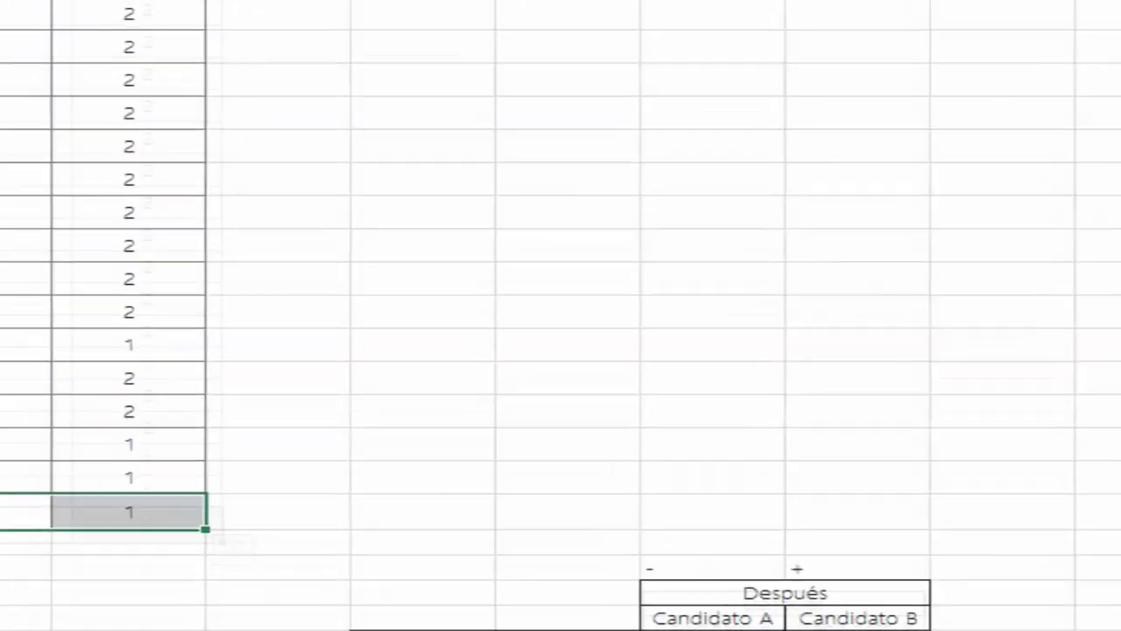
click(655, 469)
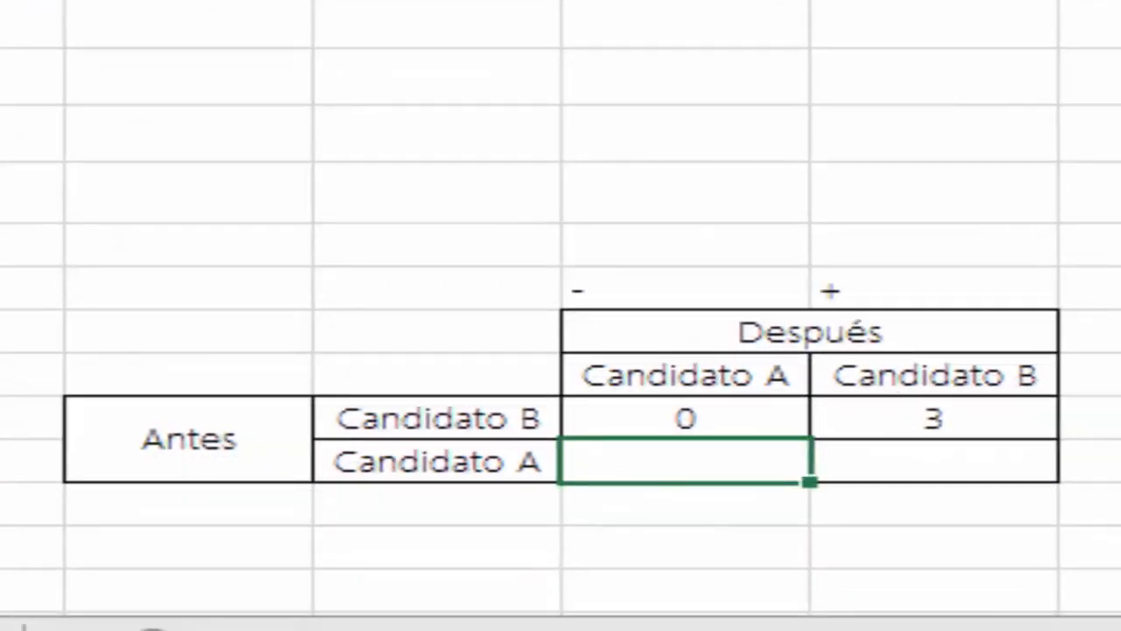
text(5)
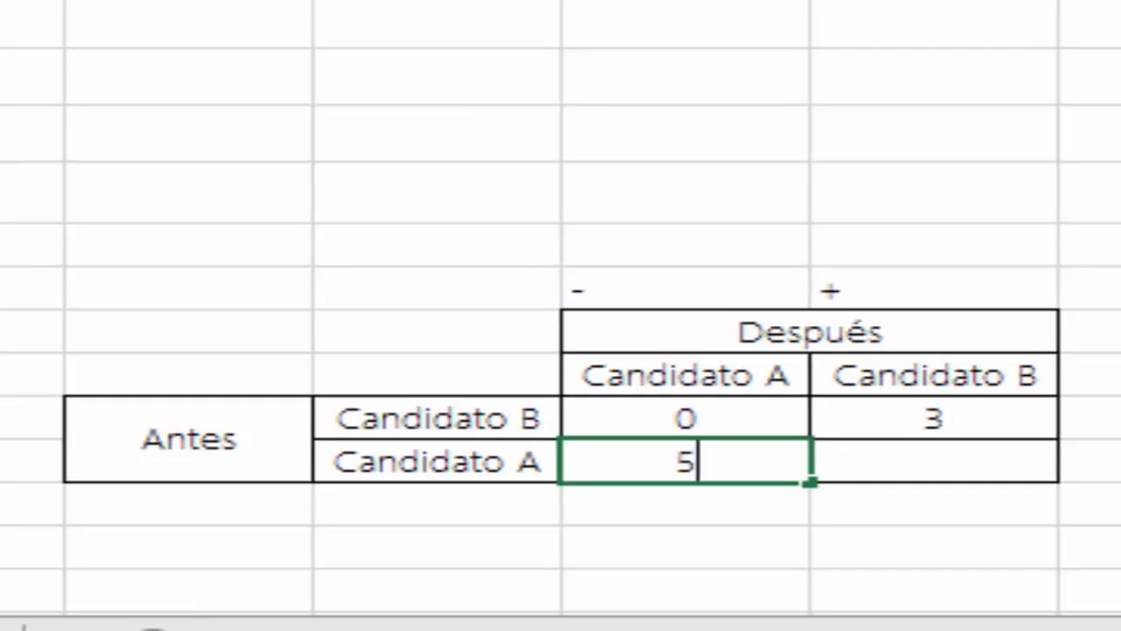
key(Tab)
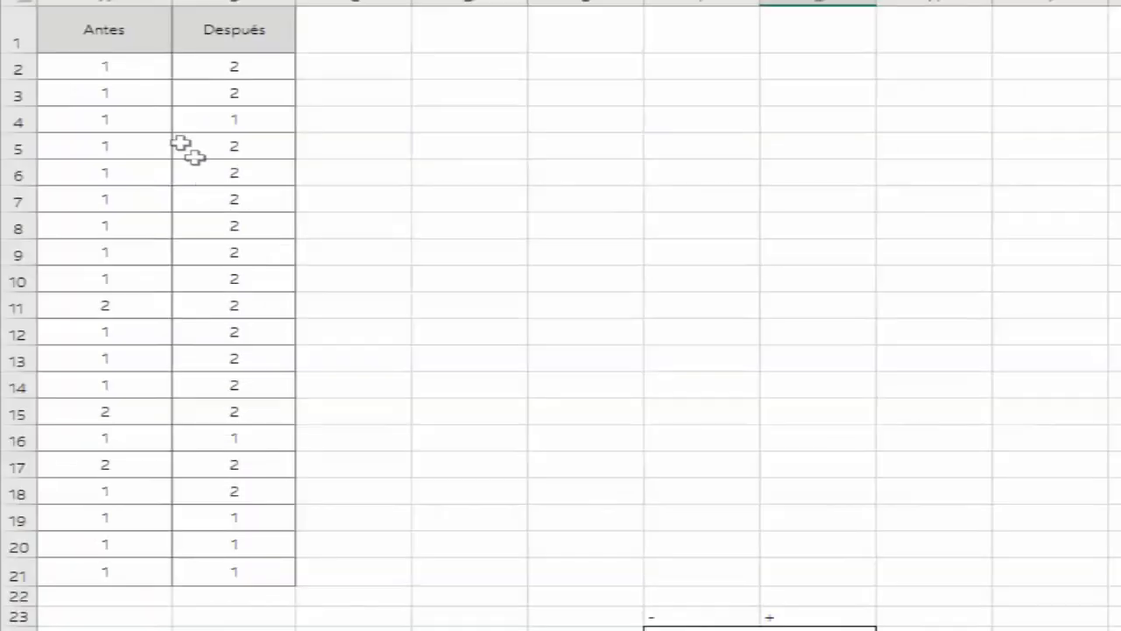
Count the data rows changing from 1 to 2, and enter 12 in the cell for Candidato A before and Candidato B after.
drag(107, 67, 183, 67)
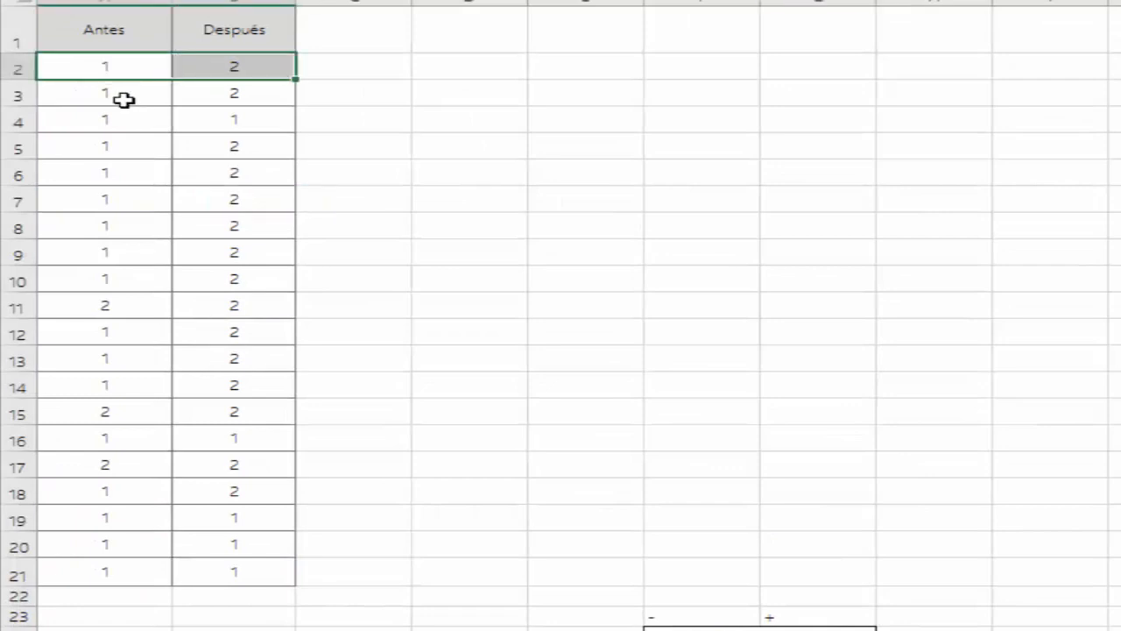
drag(120, 100, 219, 94)
drag(131, 148, 211, 145)
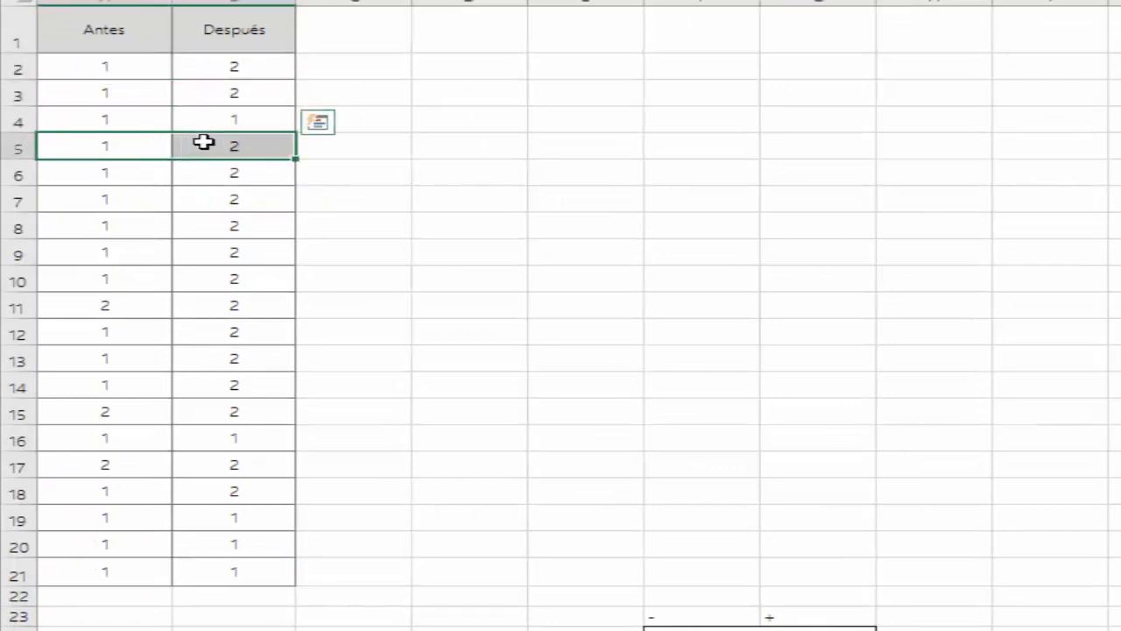
drag(138, 178, 237, 202)
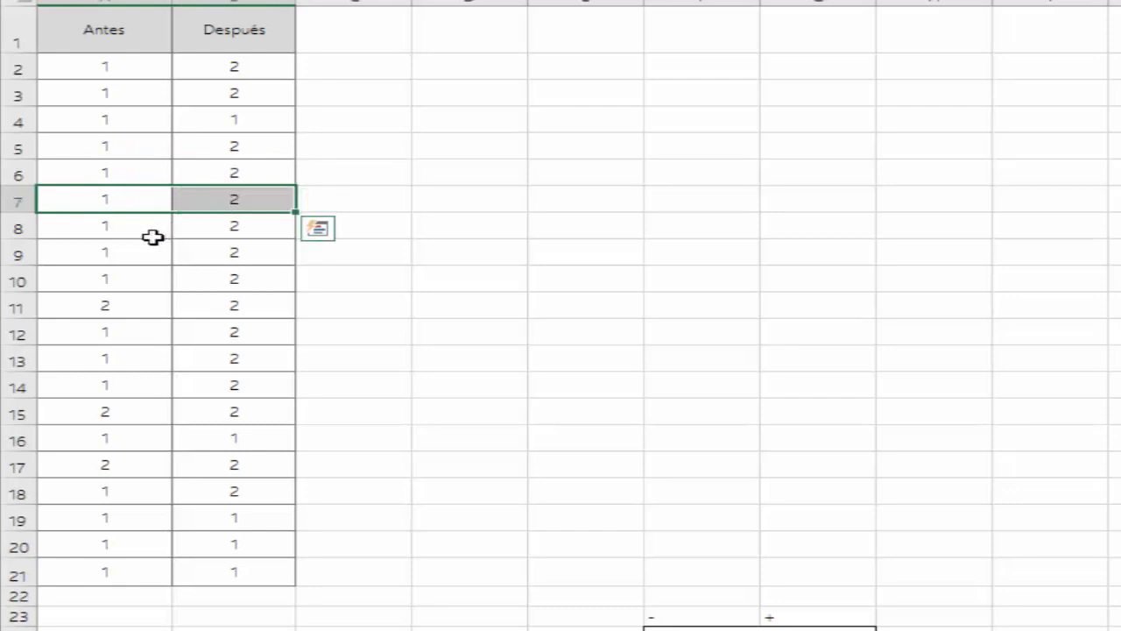
drag(155, 235, 234, 225)
drag(140, 252, 230, 253)
drag(137, 278, 230, 278)
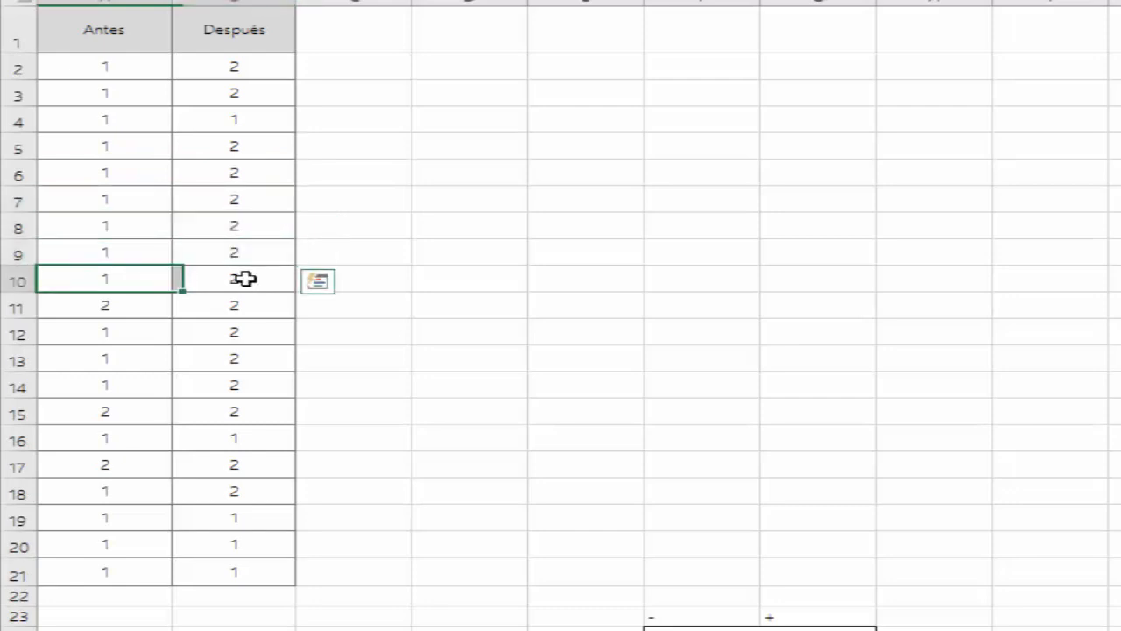
drag(117, 328, 239, 329)
drag(150, 358, 240, 359)
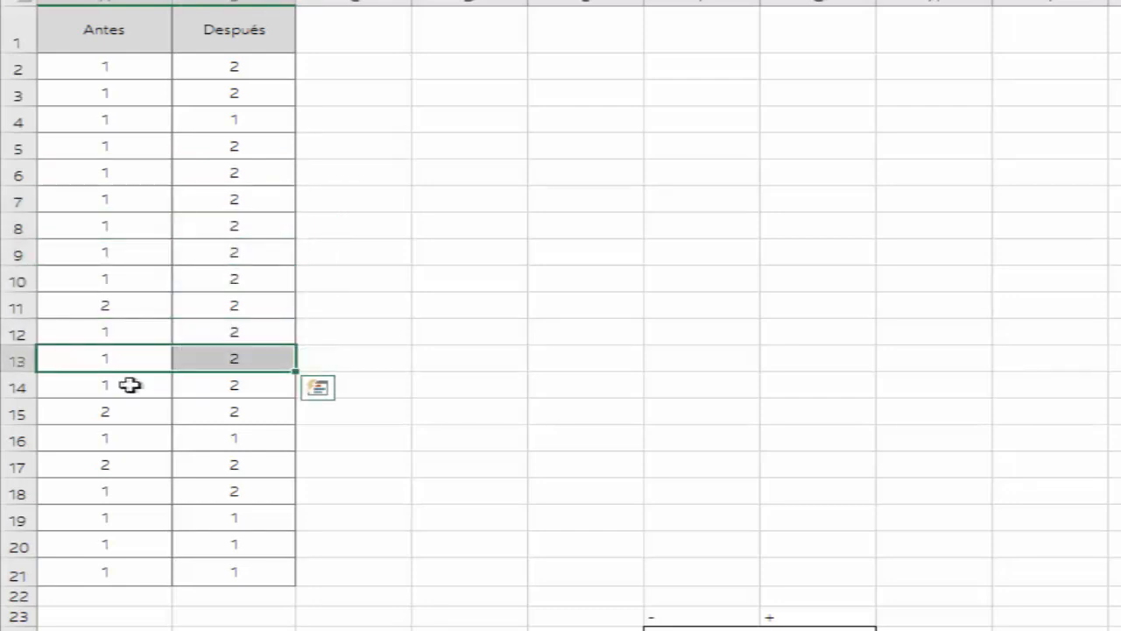
drag(125, 383, 239, 386)
drag(130, 494, 295, 488)
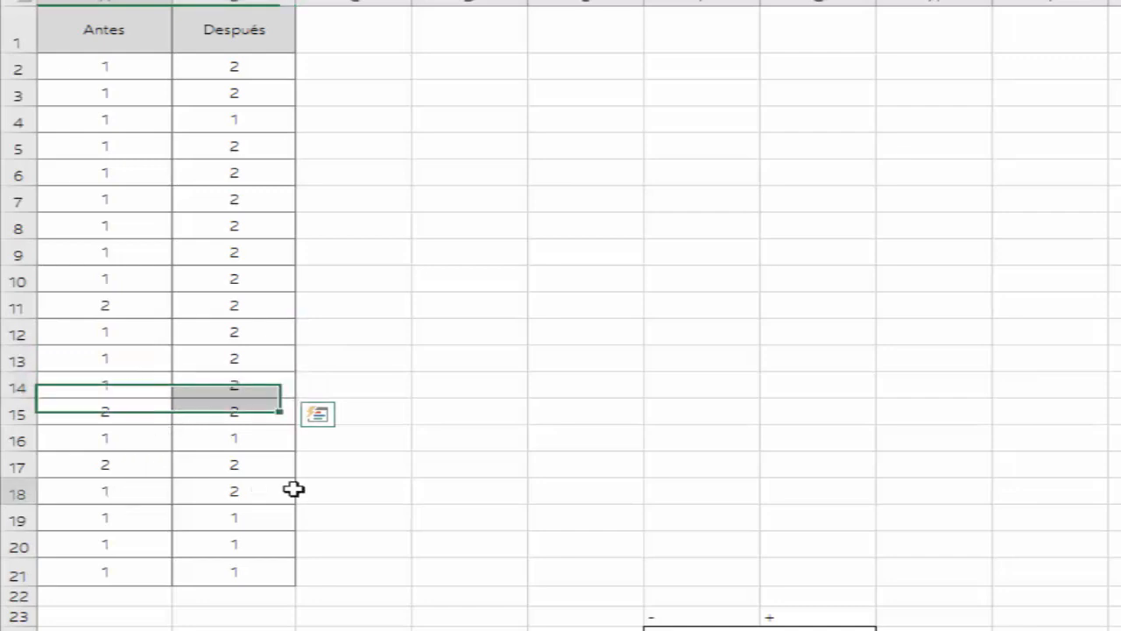
click(844, 580)
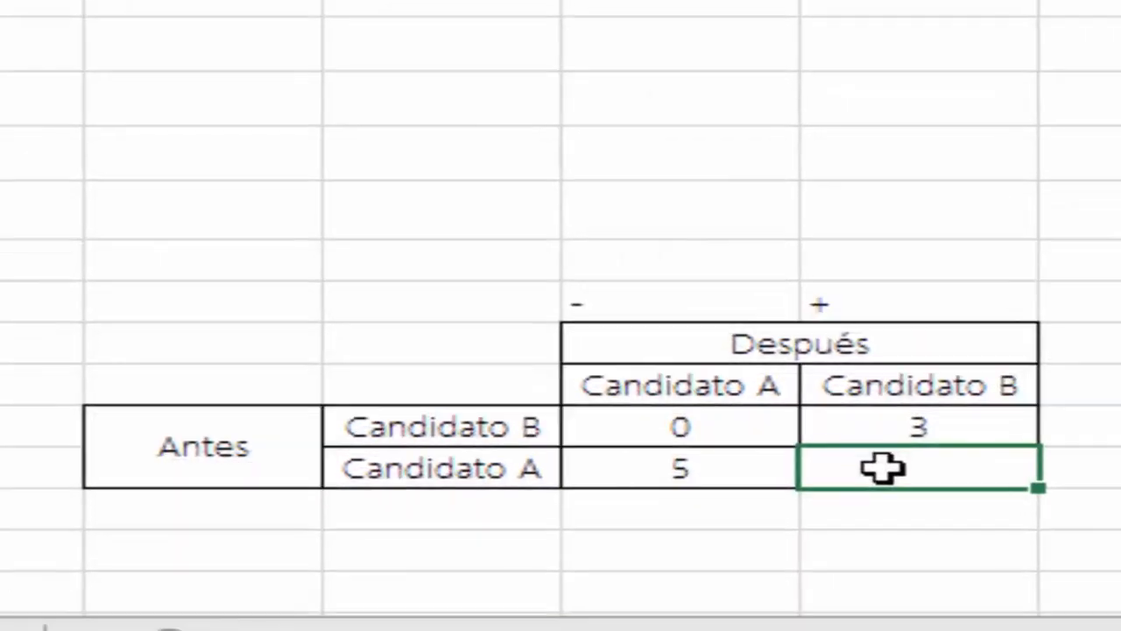
text(12)
key(Return)
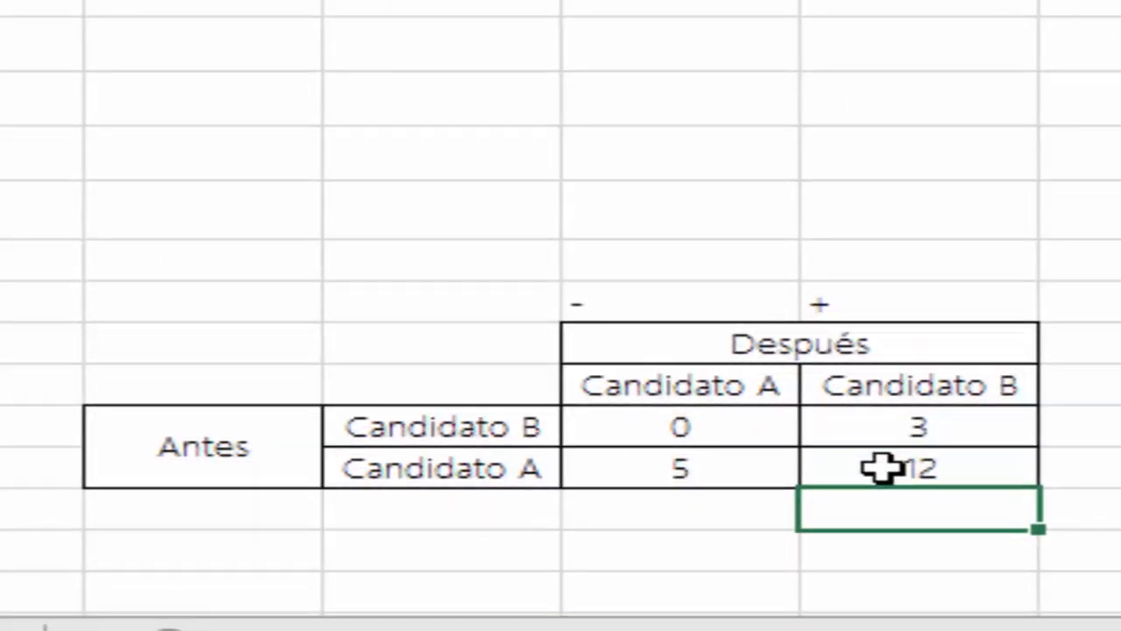
Switch to the McNemar slide in PowerPoint and replace A with 0 in the chi-square formula's numerator and denominator, using the table's first cell.
click(1114, 132)
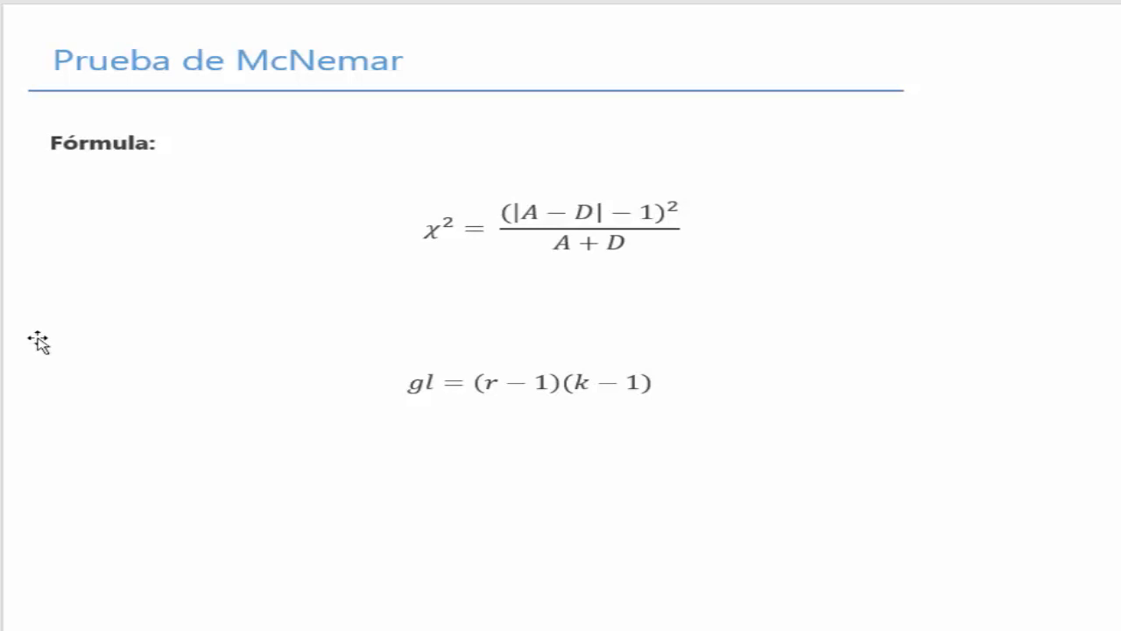
click(548, 213)
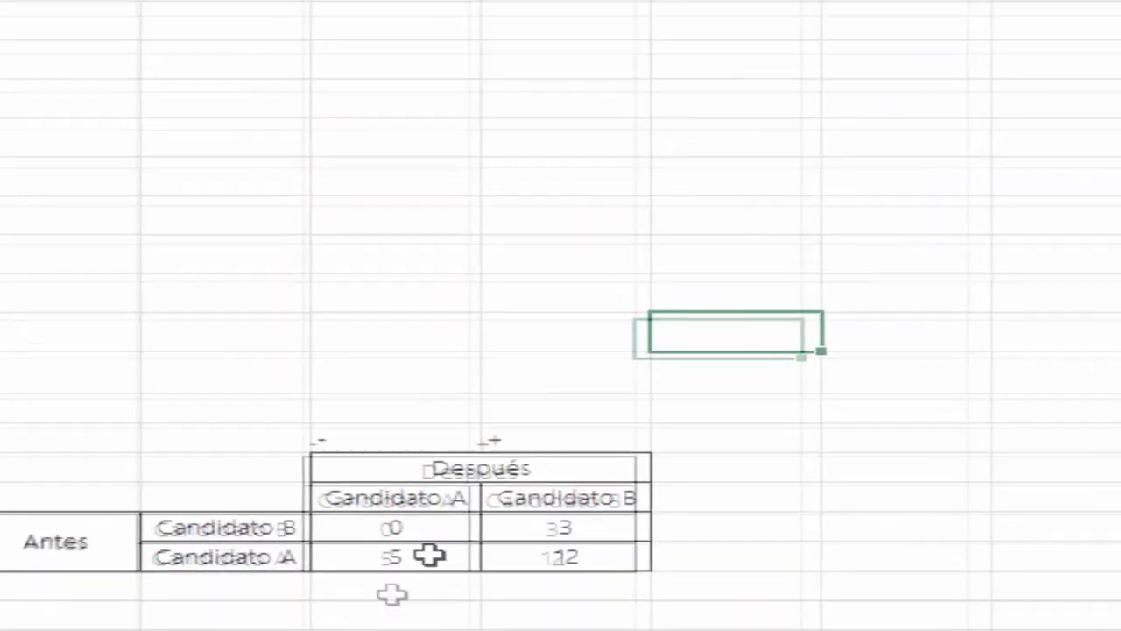
click(601, 496)
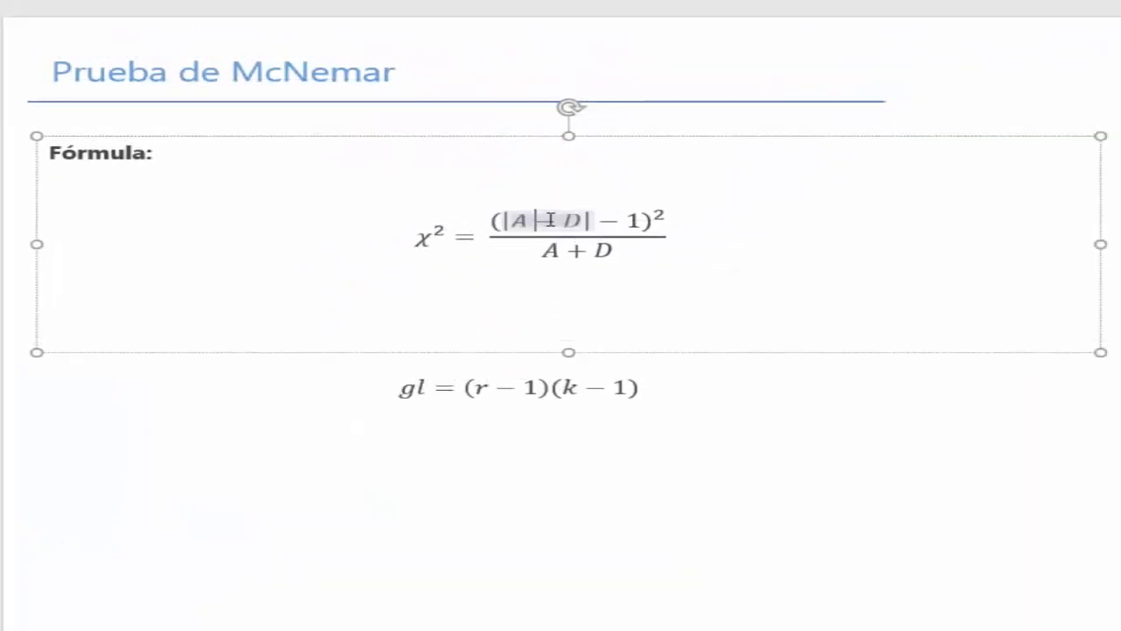
text(-)
key(BackSpace)
text(0)
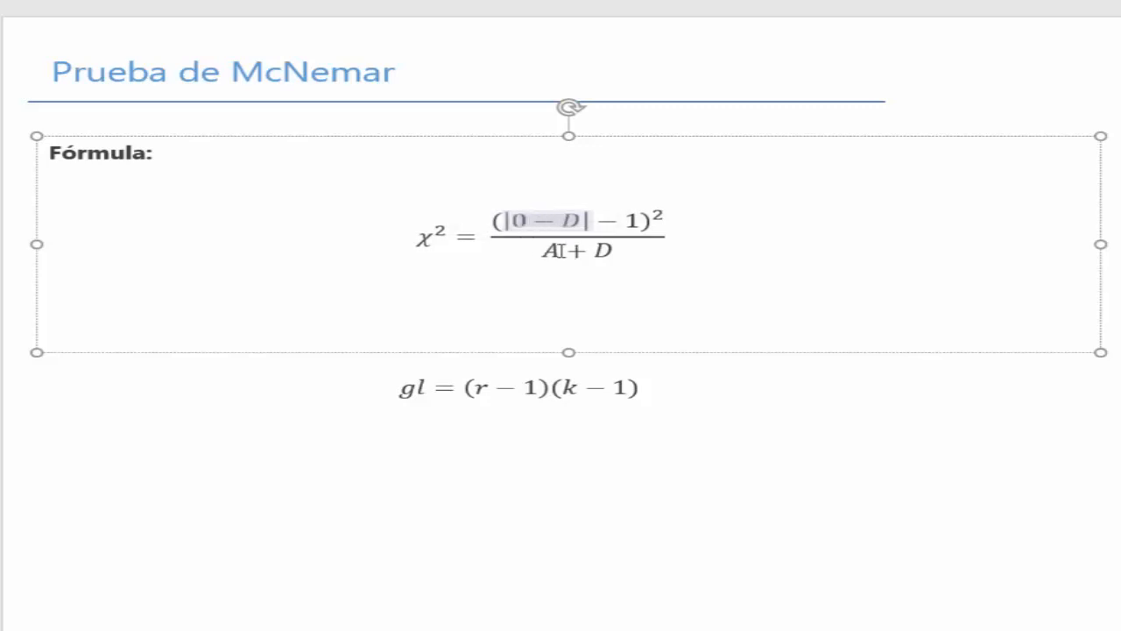
click(567, 251)
key(BackSpace)
text(0)
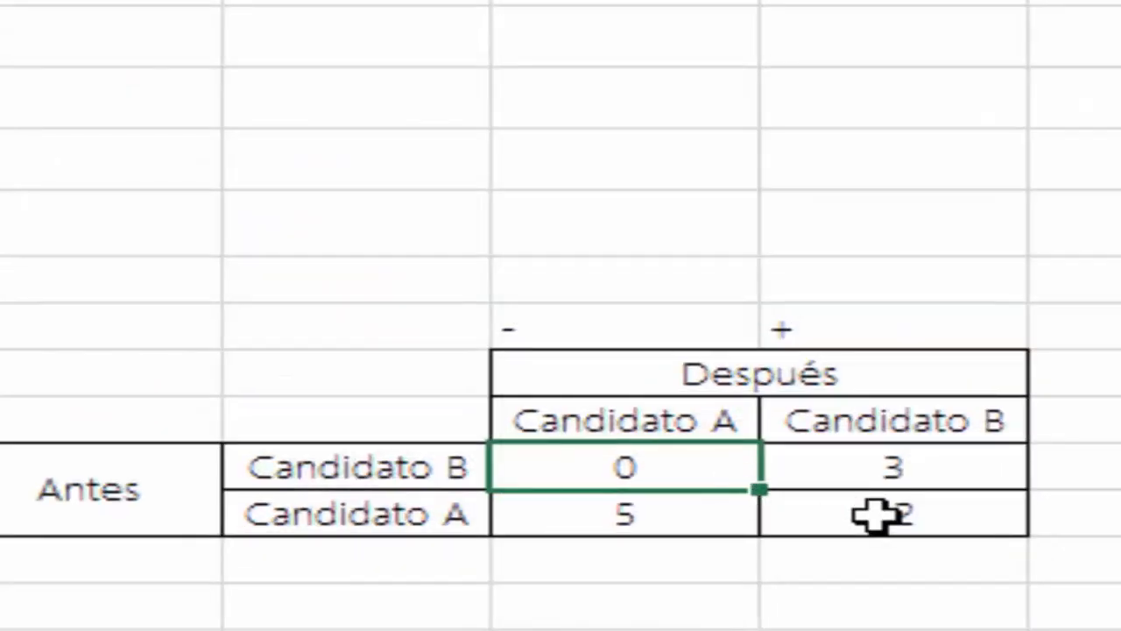
Replace D with 12 in the chi-square formula's numerator and denominator, using the table's last cell.
click(876, 517)
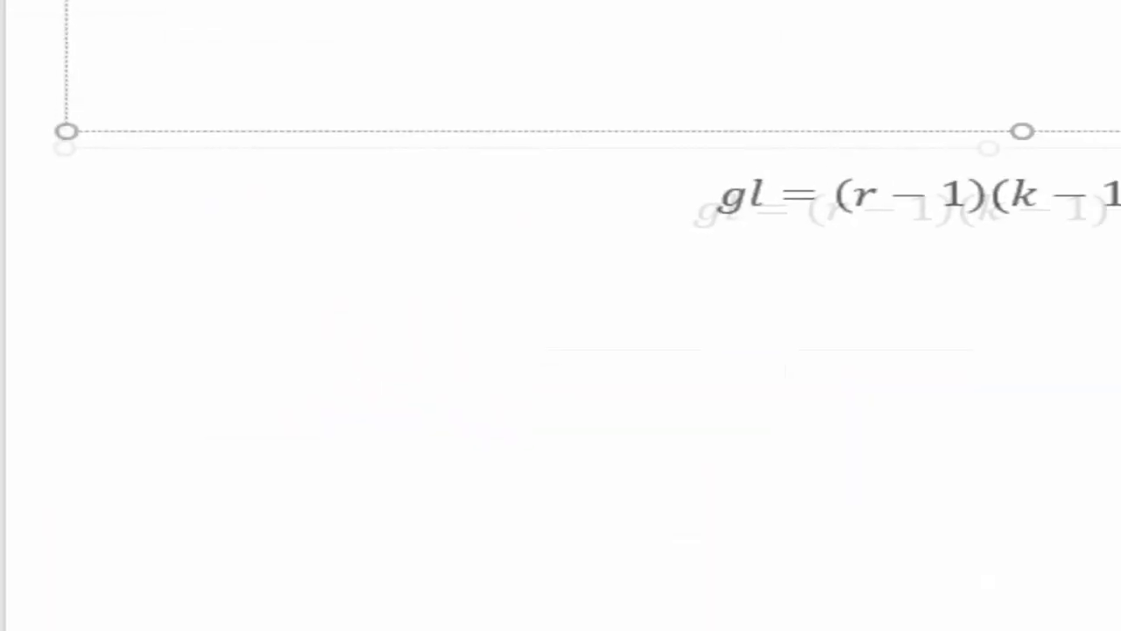
click(591, 210)
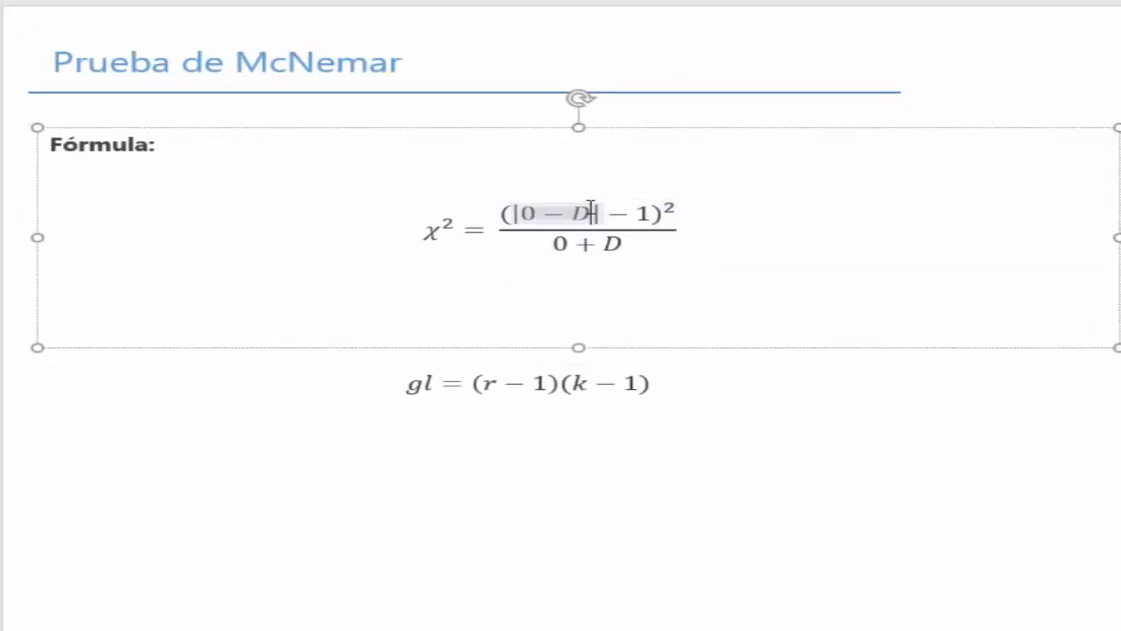
key(BackSpace)
text(12)
key(Down)
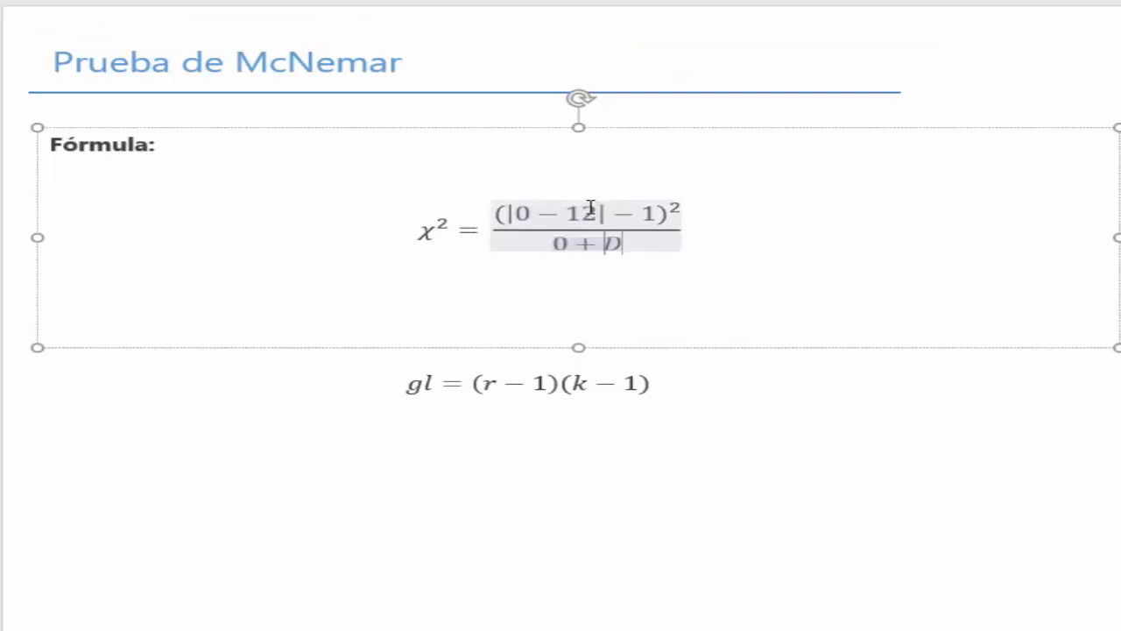
key(BackSpace)
text(12)
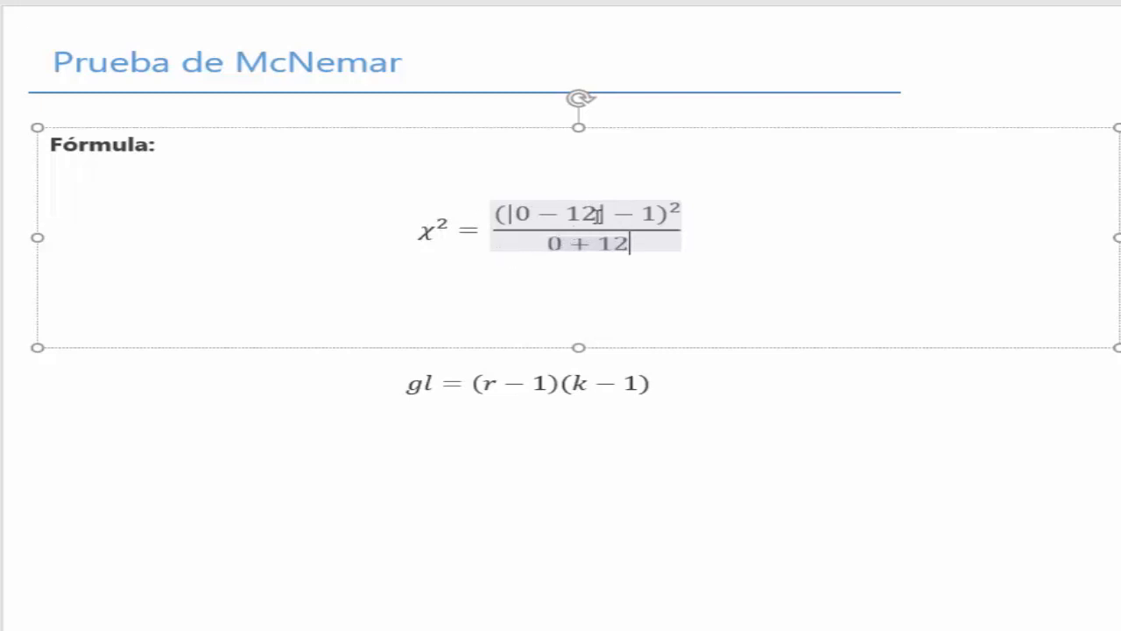
Remove the "0 −" term from inside the absolute value in the chi-square formula's numerator.
drag(518, 213, 551, 213)
key(BackSpace)
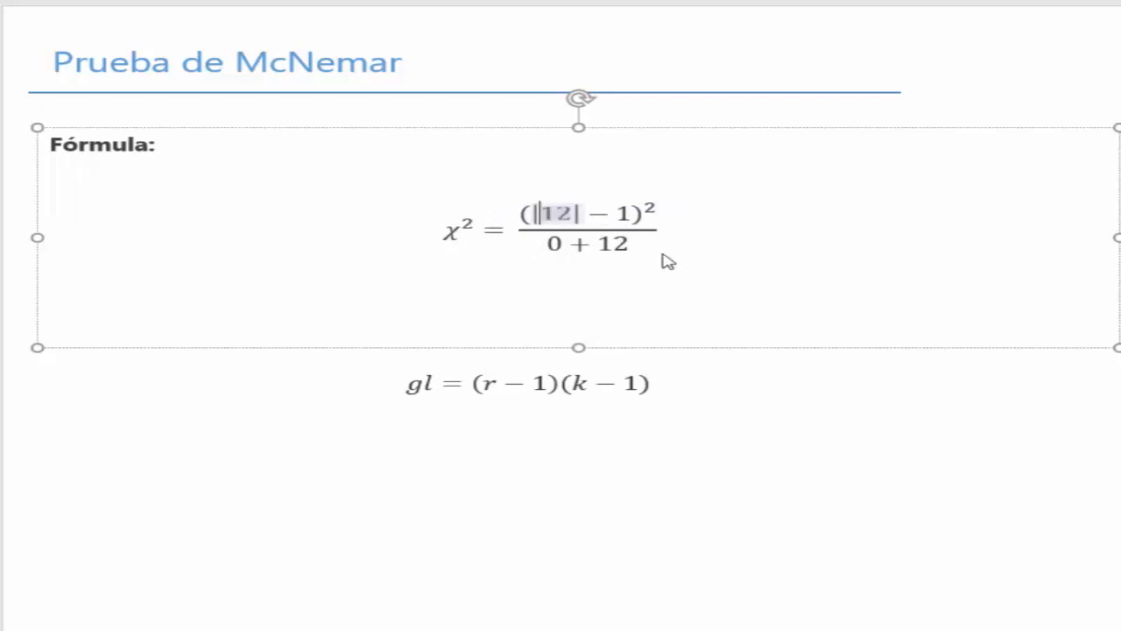